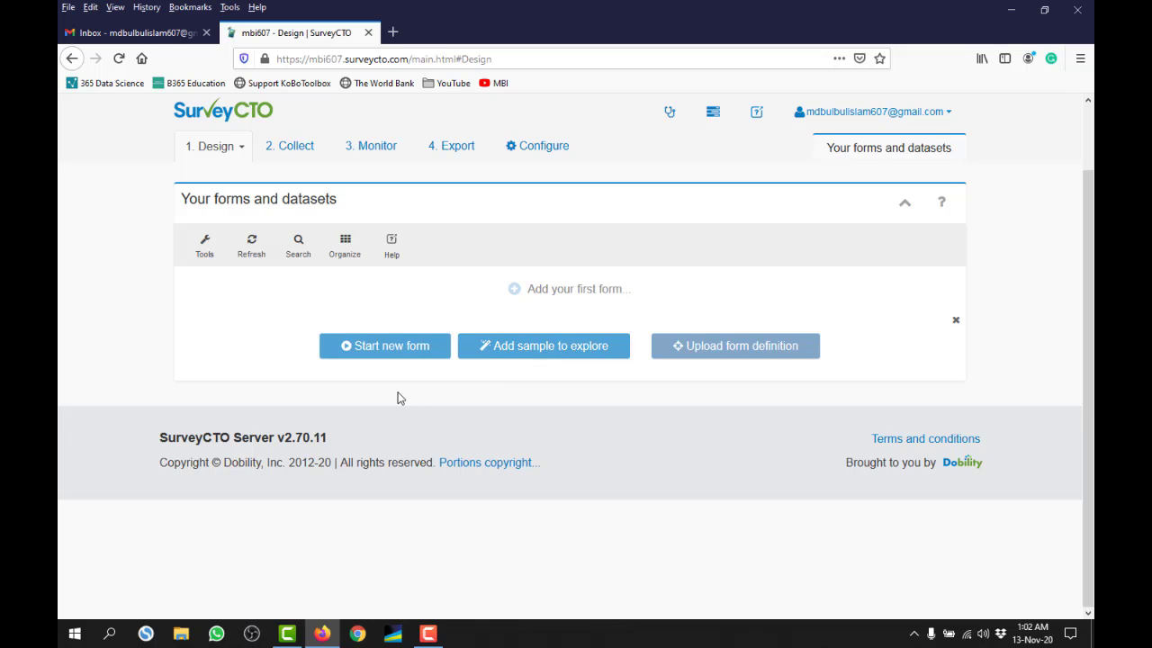
# - Start a new form and give it the title "SurveyCTO Video Tutorial"
pyautogui.click(370, 355)
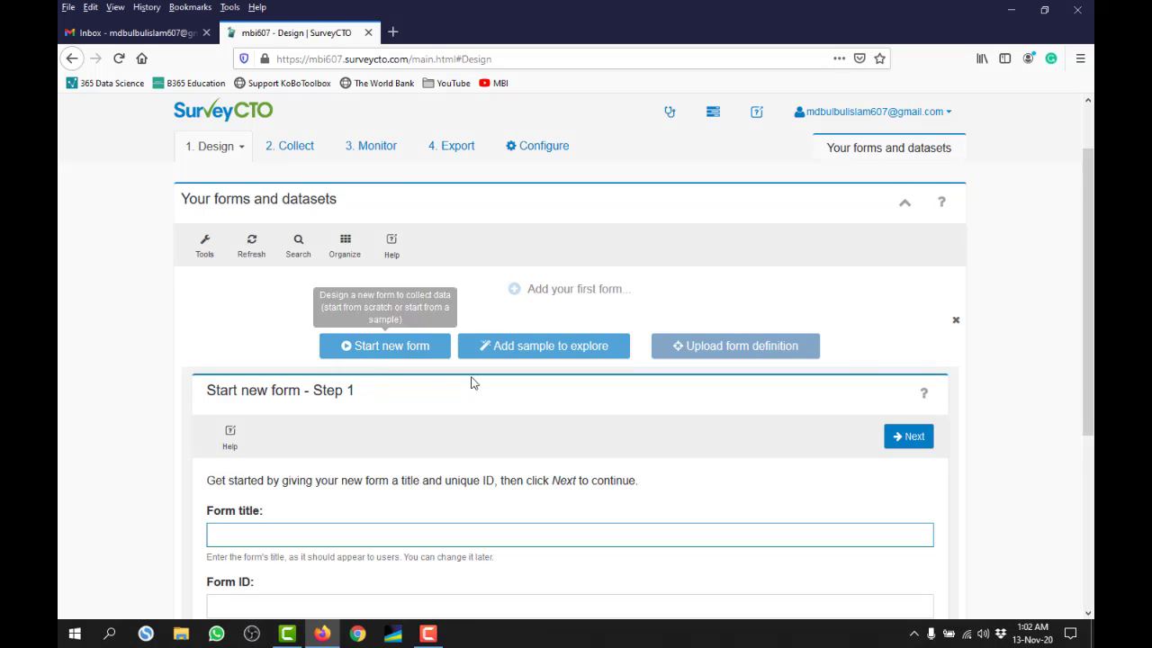
pyautogui.moveTo(1088, 307); pyautogui.dragTo(1087, 394)
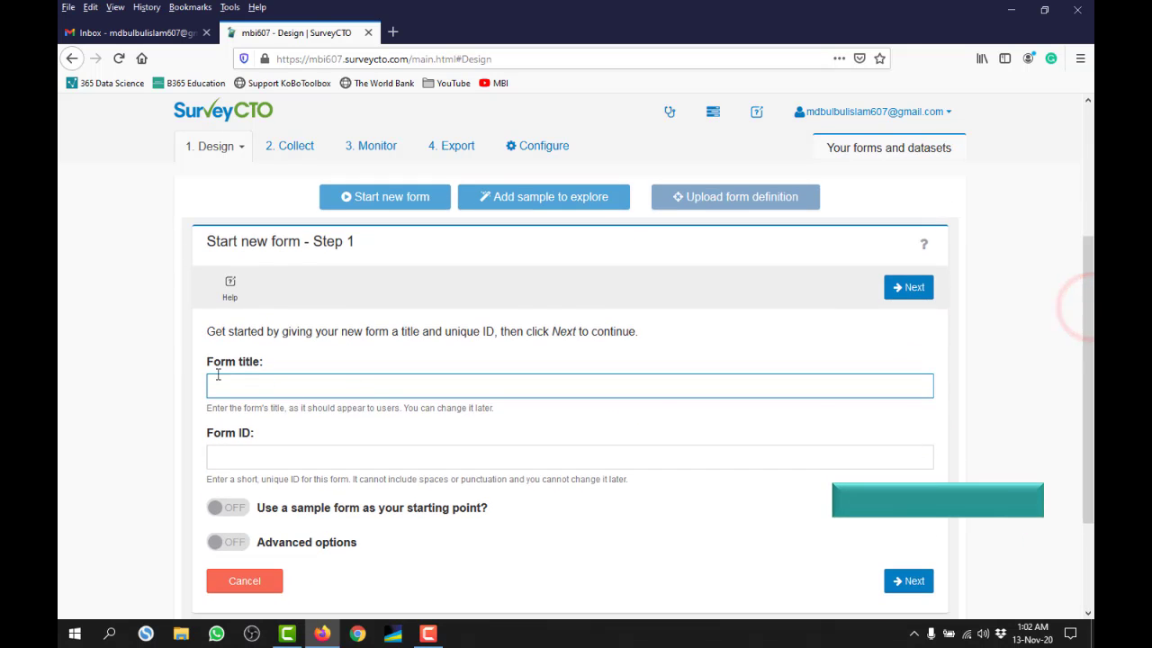
pyautogui.moveTo(206, 361); pyautogui.dragTo(260, 365)
pyautogui.click(265, 384)
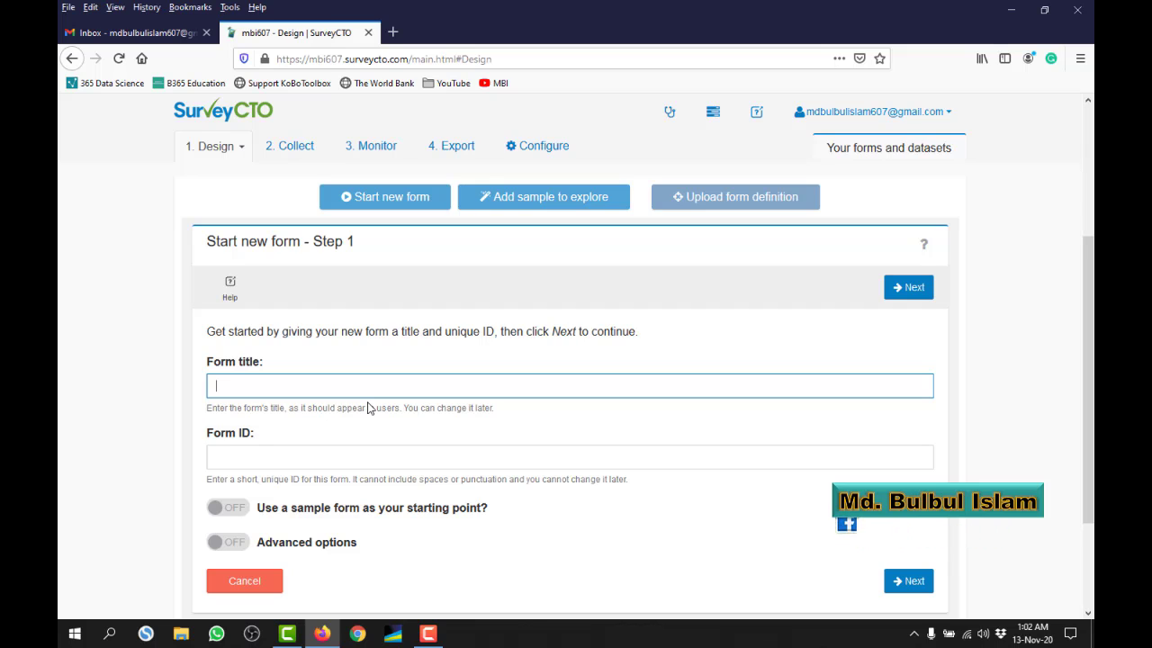
pyautogui.write('Survey')
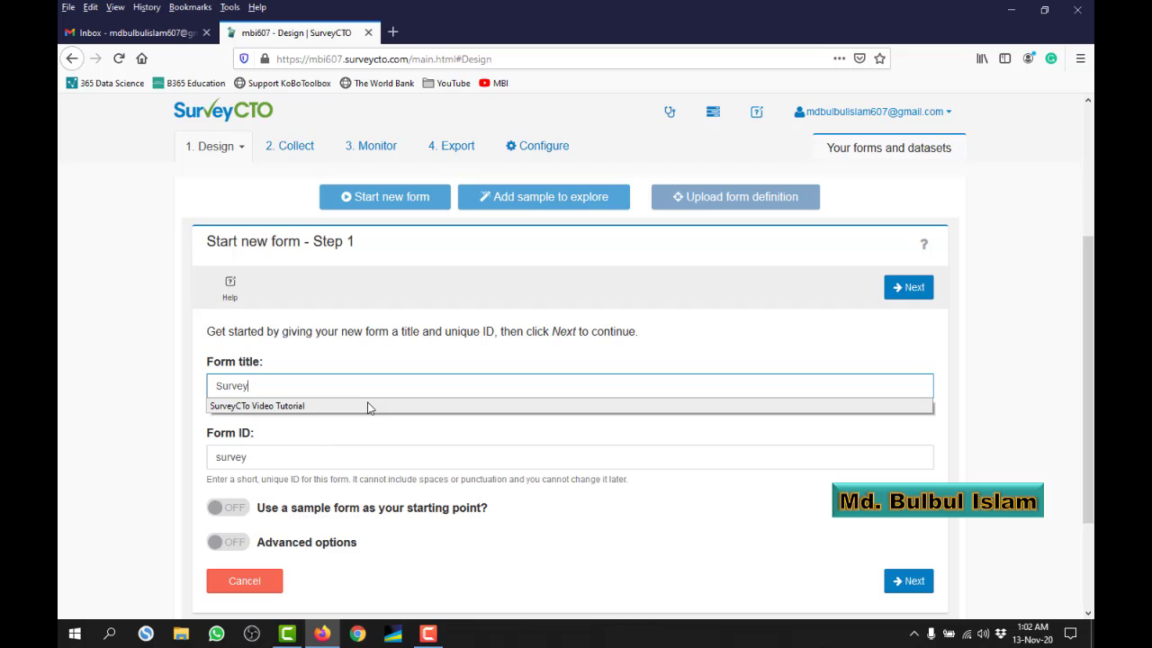
pyautogui.write('CTO Video ')
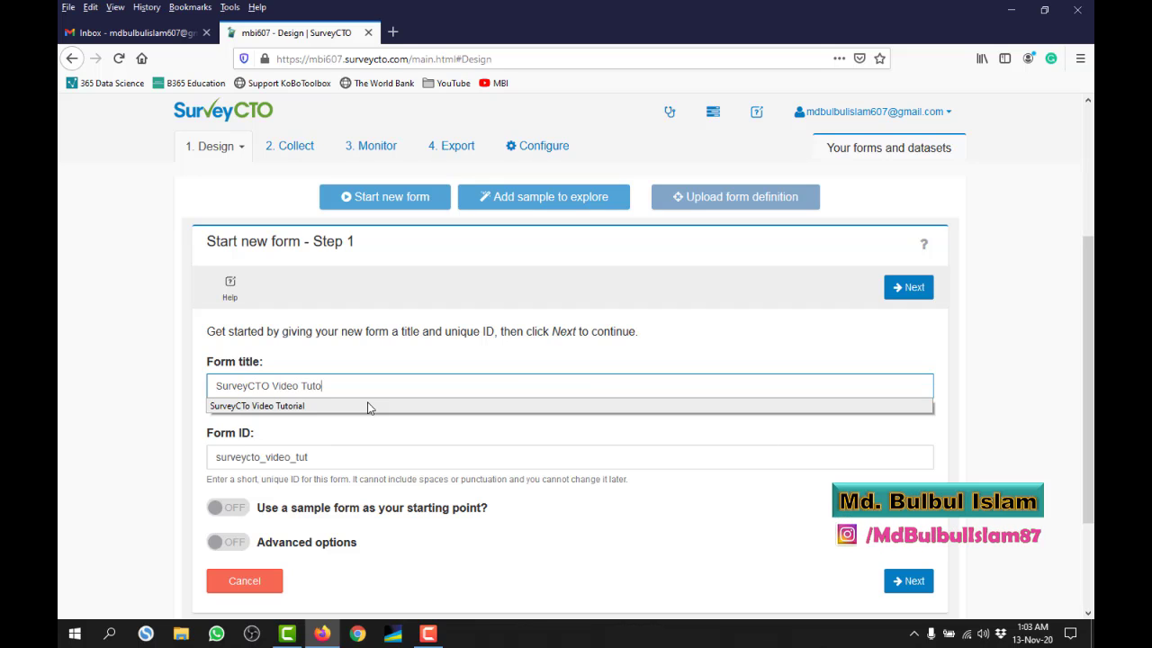
pyautogui.write('Tutorial')
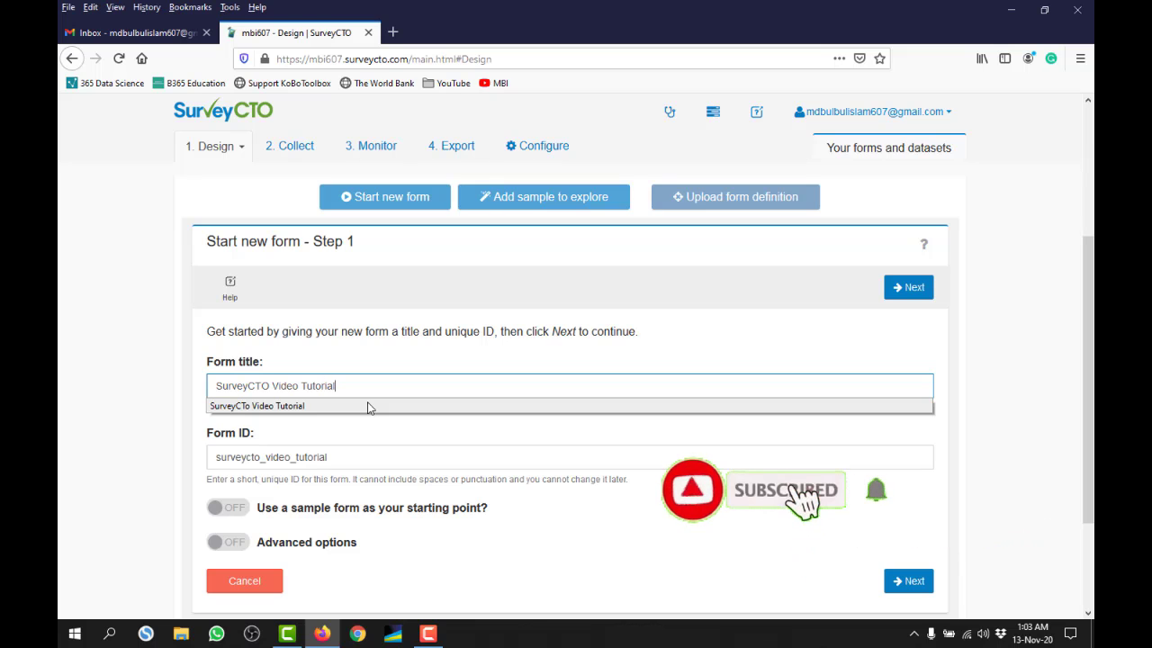
# - Replace the suggested form ID with "Video_Tutorial"
pyautogui.press('Tab')
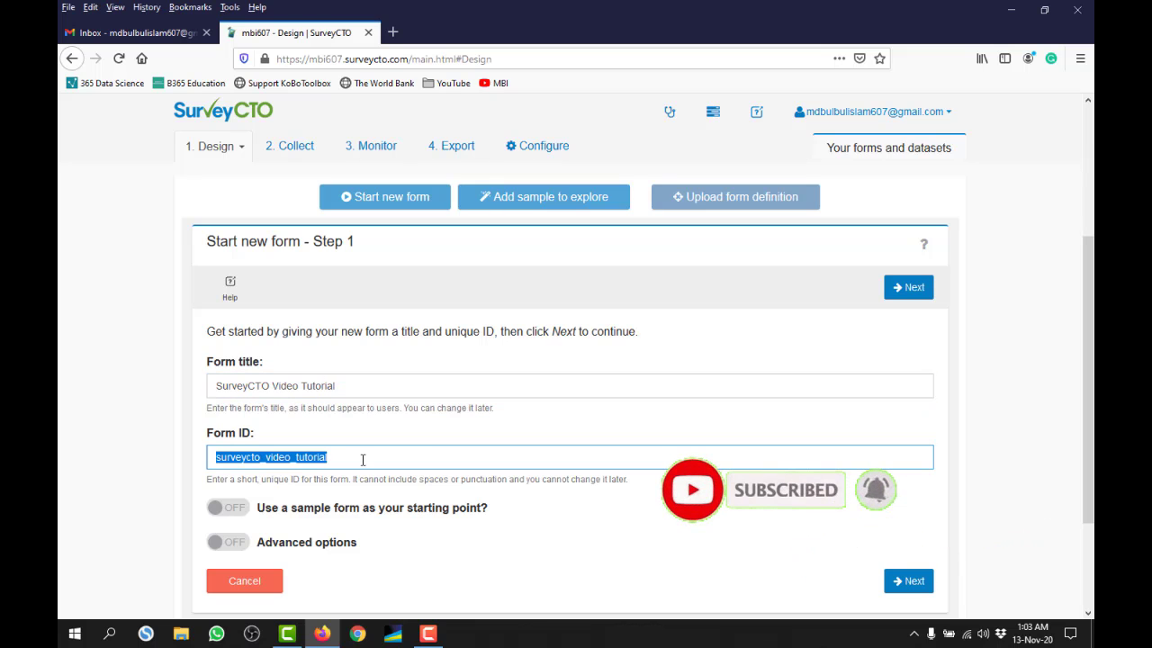
pyautogui.click(363, 459)
pyautogui.moveTo(360, 457); pyautogui.dragTo(210, 456)
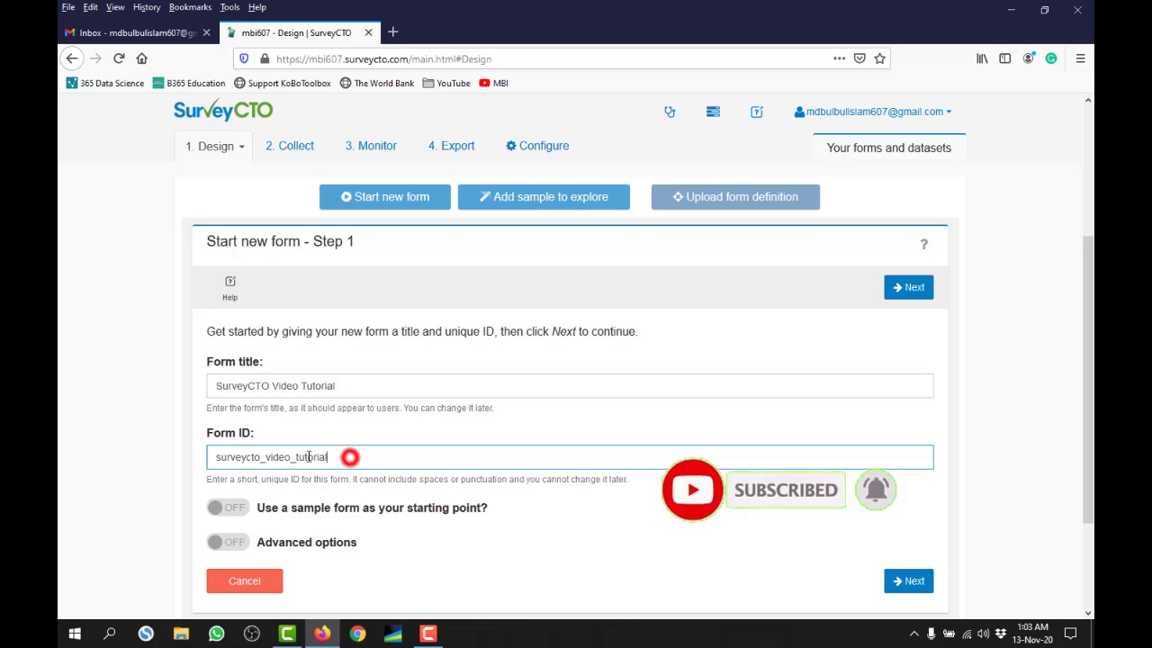
pyautogui.write('f')
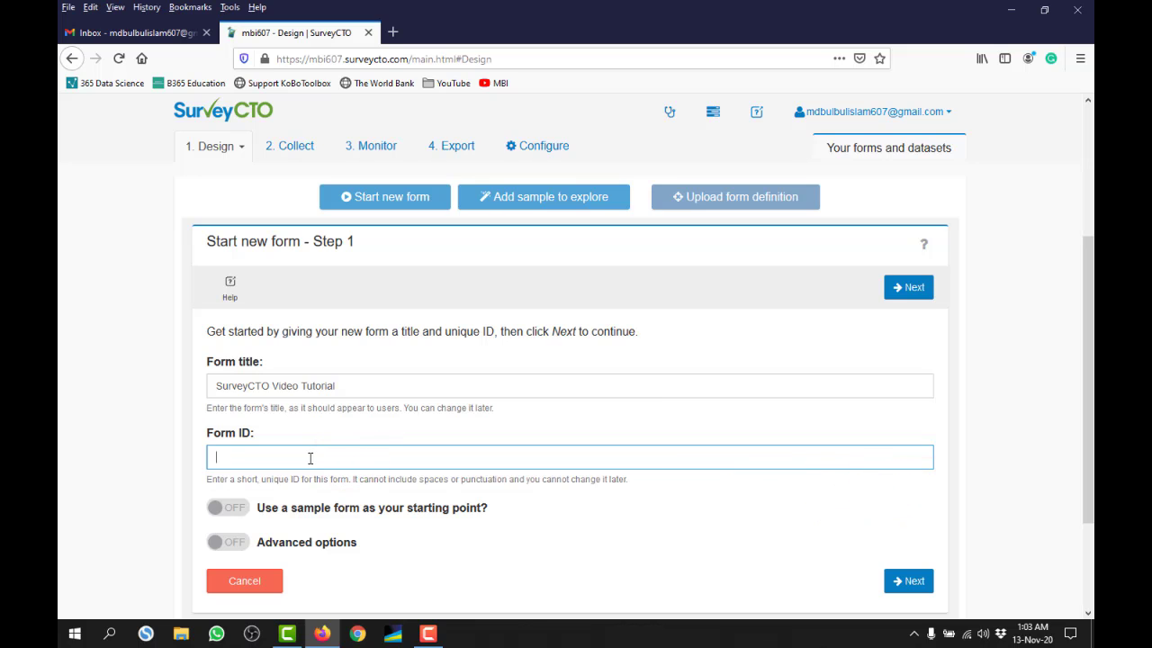
pyautogui.write('Video')
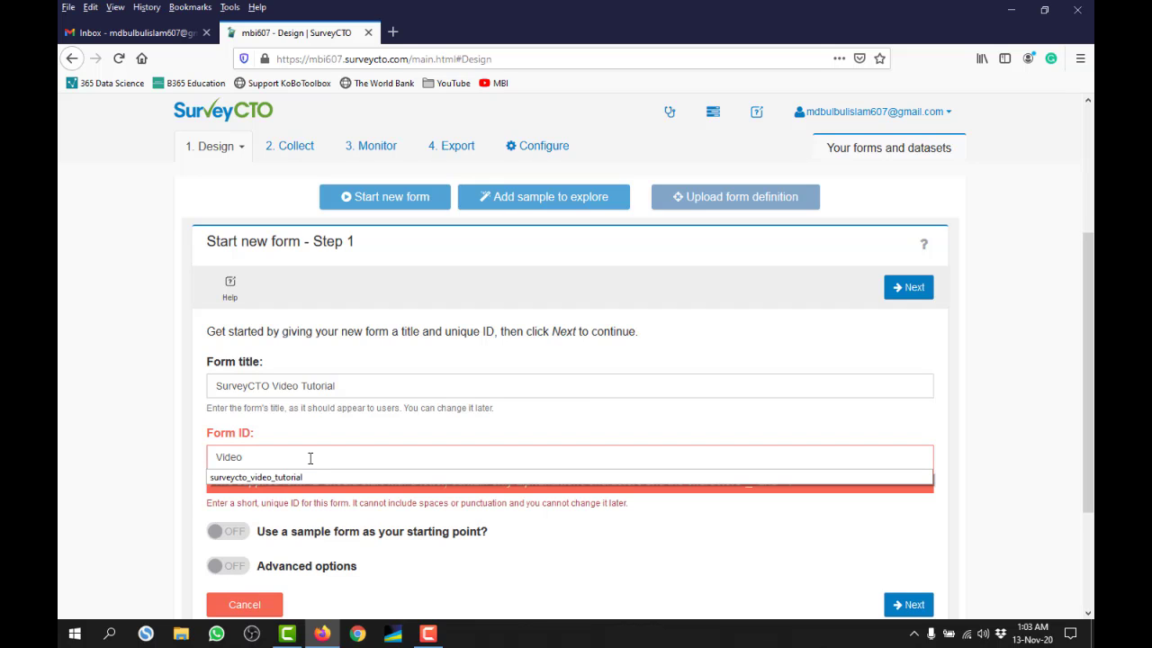
pyautogui.press('BackSpace')
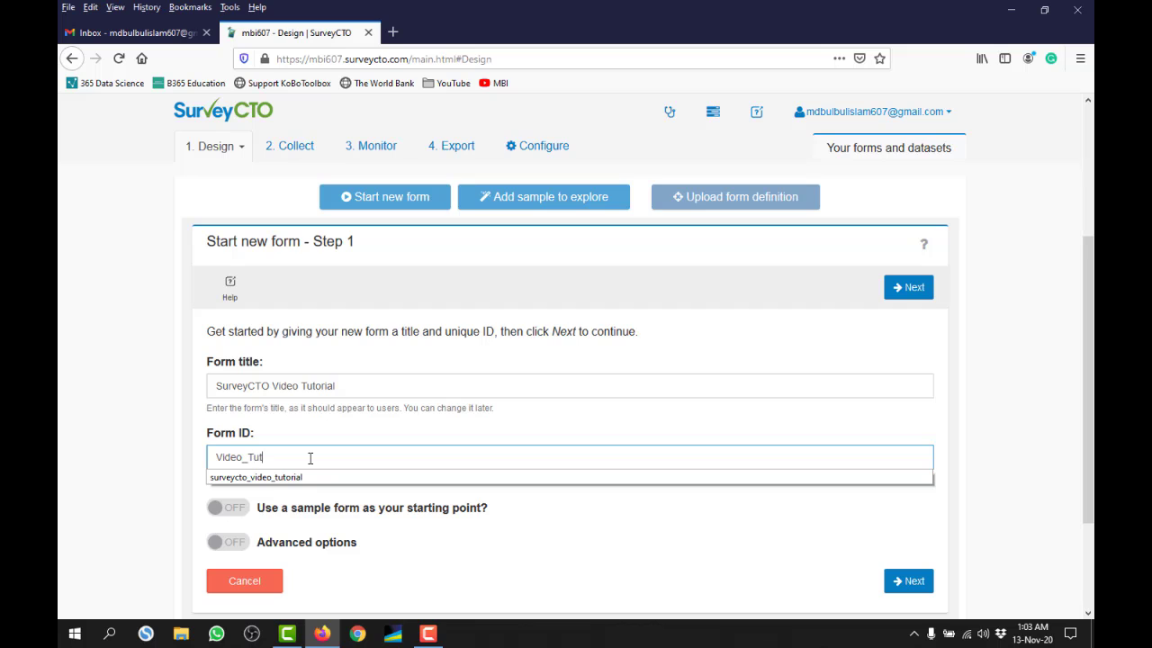
pyautogui.write('_Tutorial')
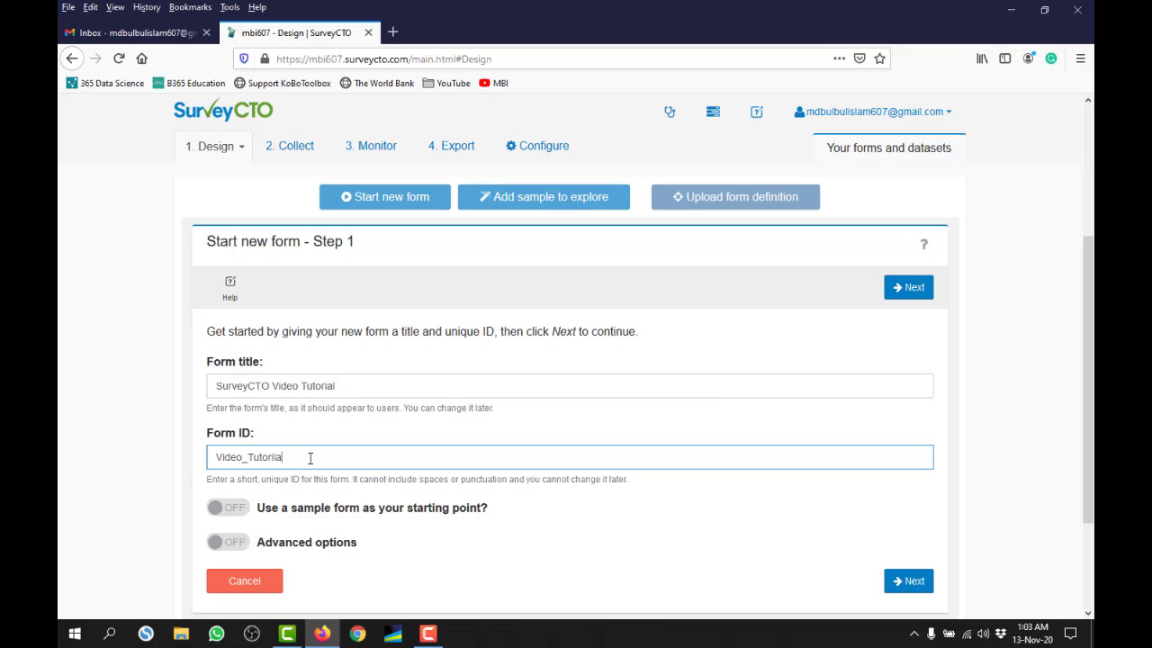
pyautogui.write('al')
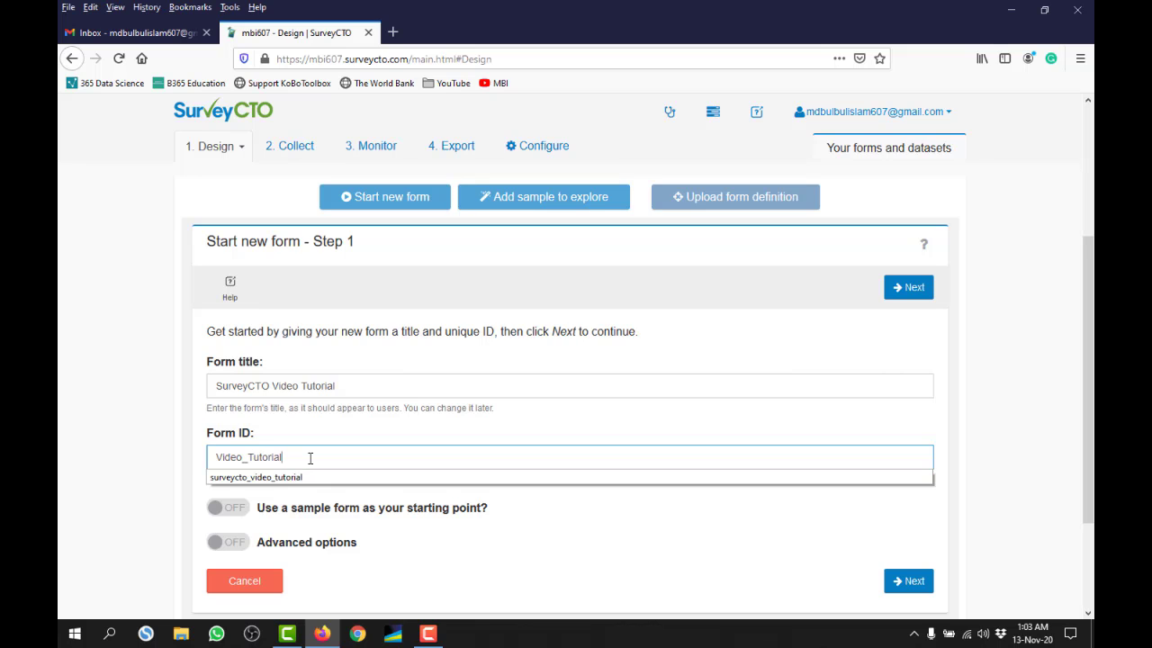
pyautogui.press('Tab')
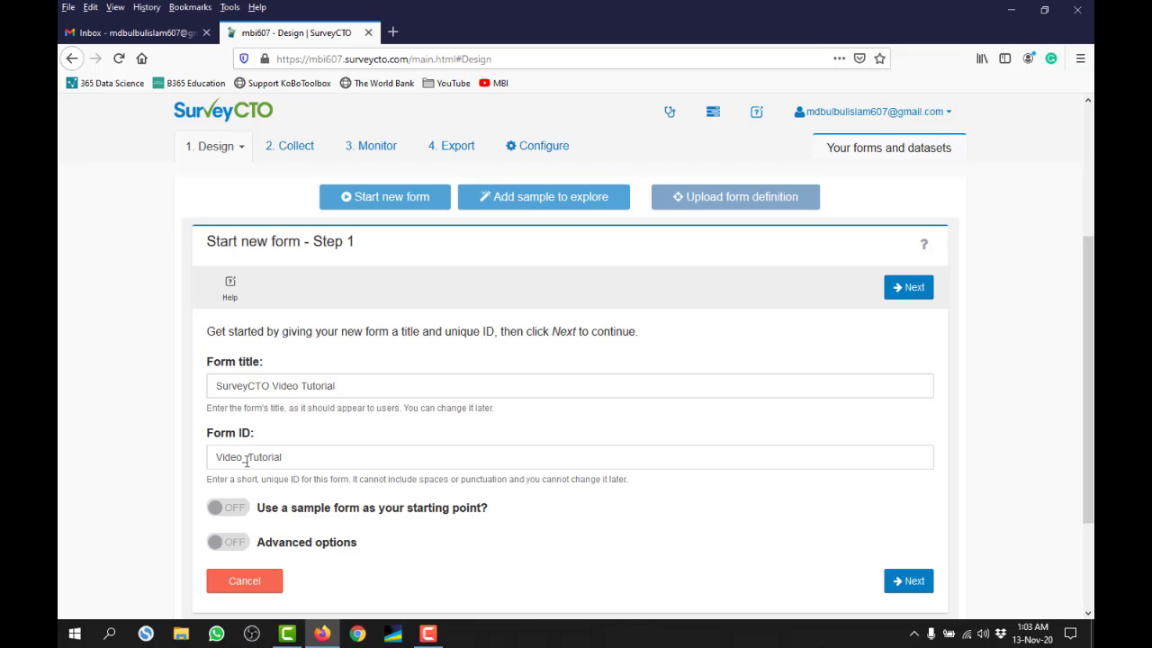
pyautogui.moveTo(251, 461); pyautogui.dragTo(244, 461)
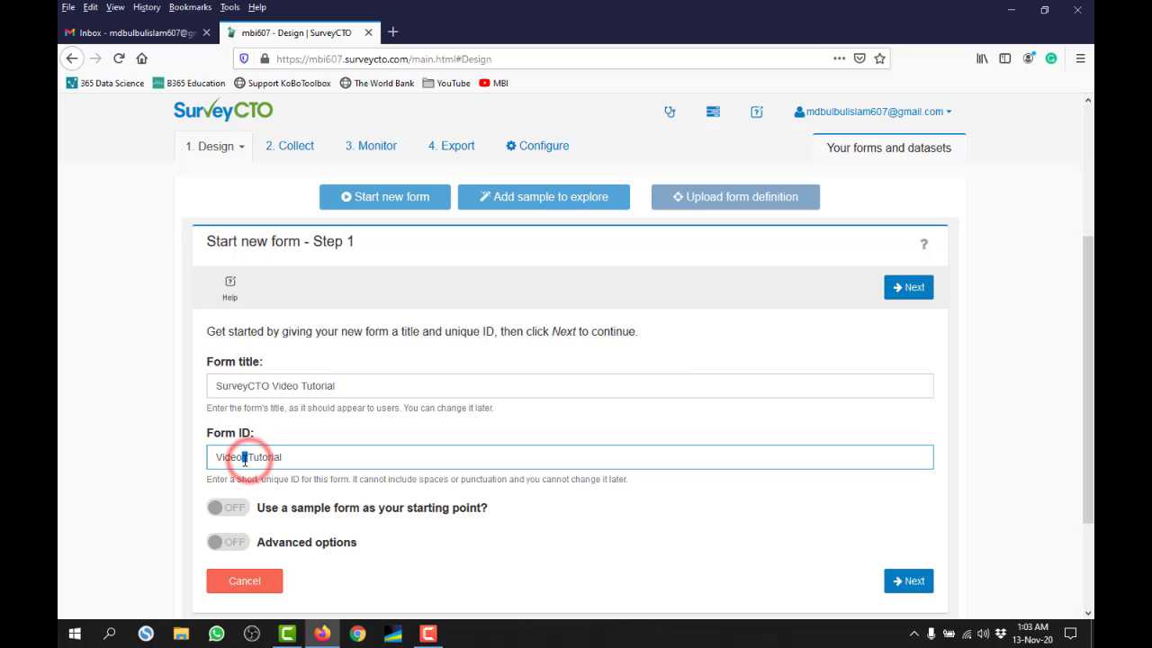
# - Accept the form title and ID, and open the new form for online editing
pyautogui.moveTo(1088, 344); pyautogui.dragTo(1092, 378)
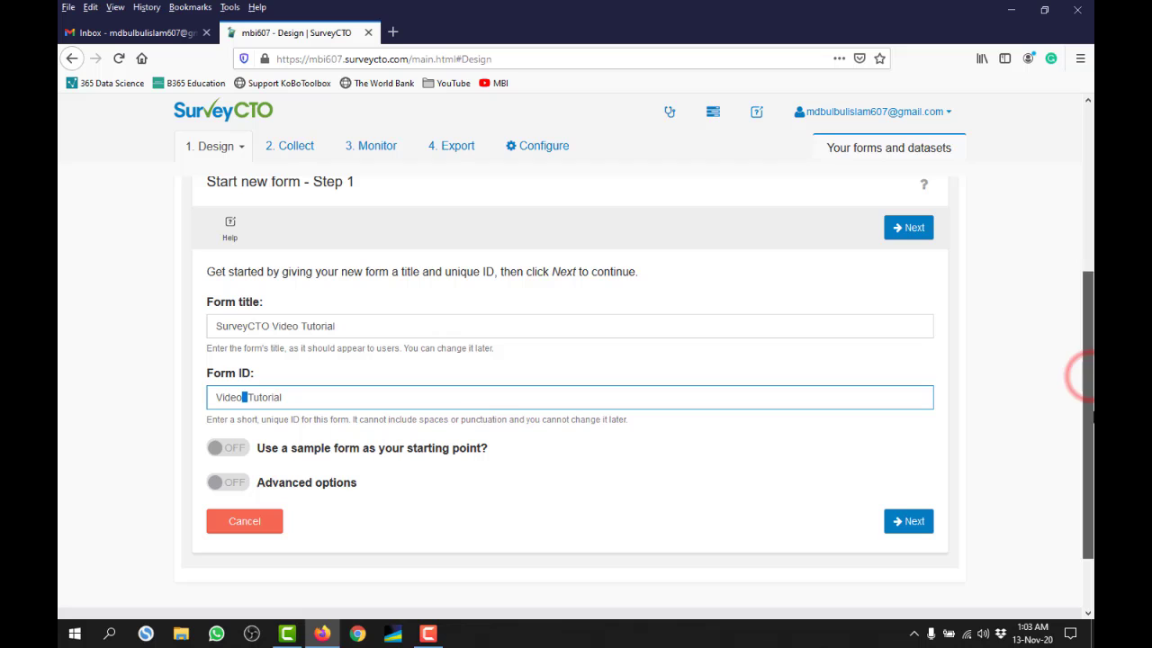
pyautogui.click(355, 324)
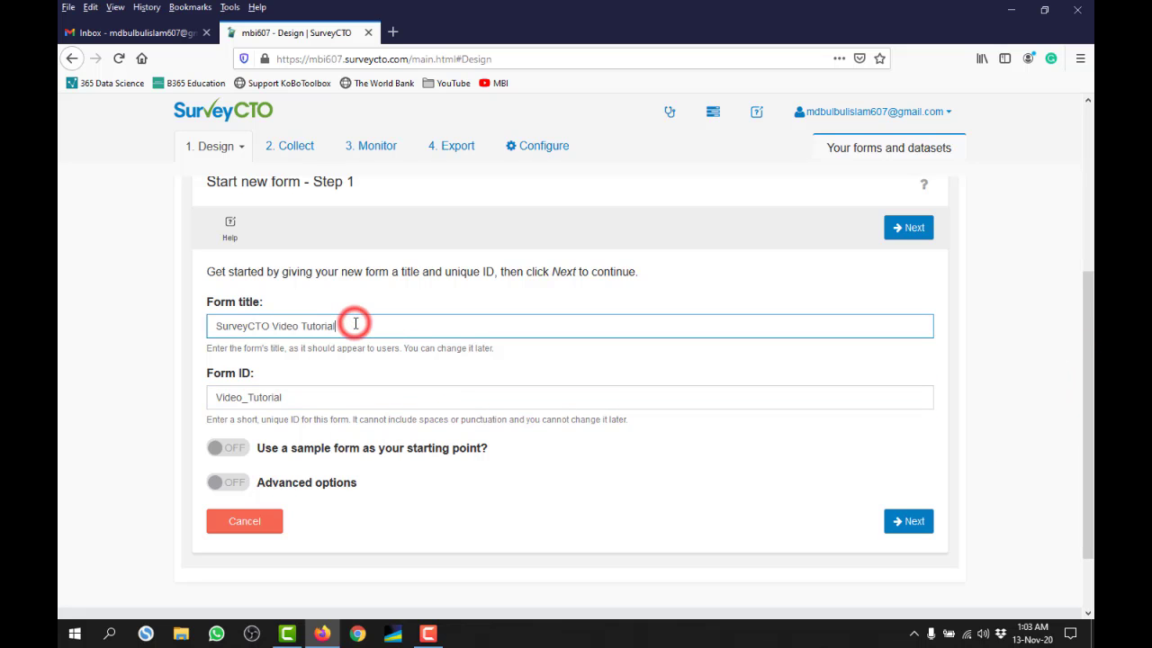
pyautogui.click(330, 401)
pyautogui.click(909, 525)
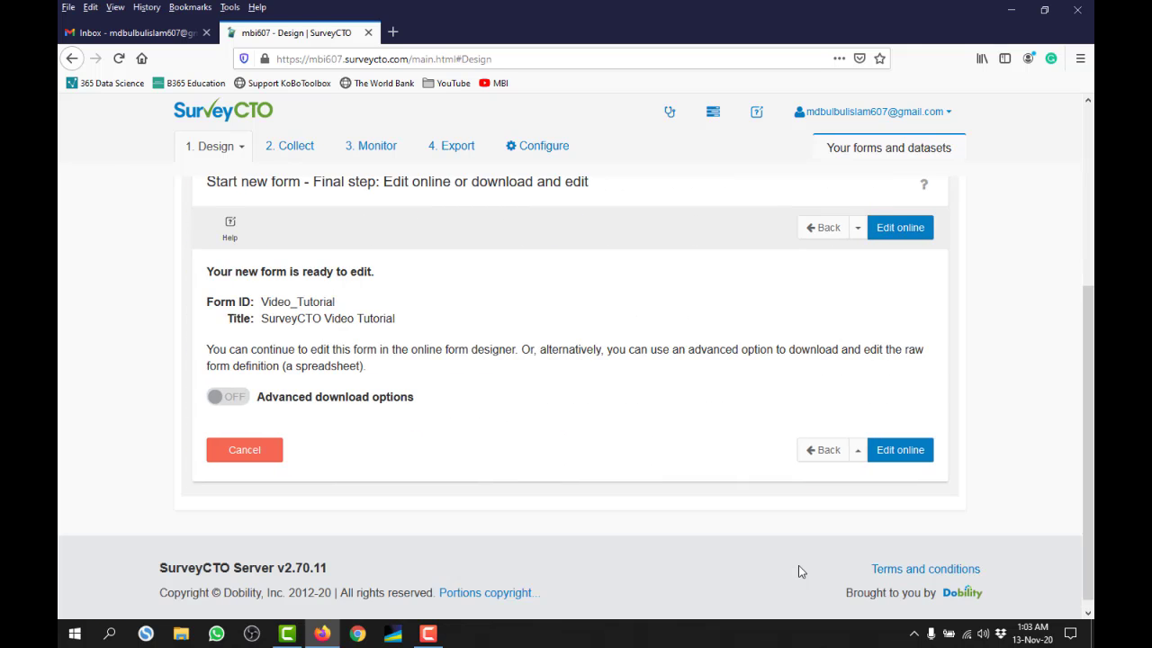
pyautogui.moveTo(1086, 405); pyautogui.dragTo(1086, 362)
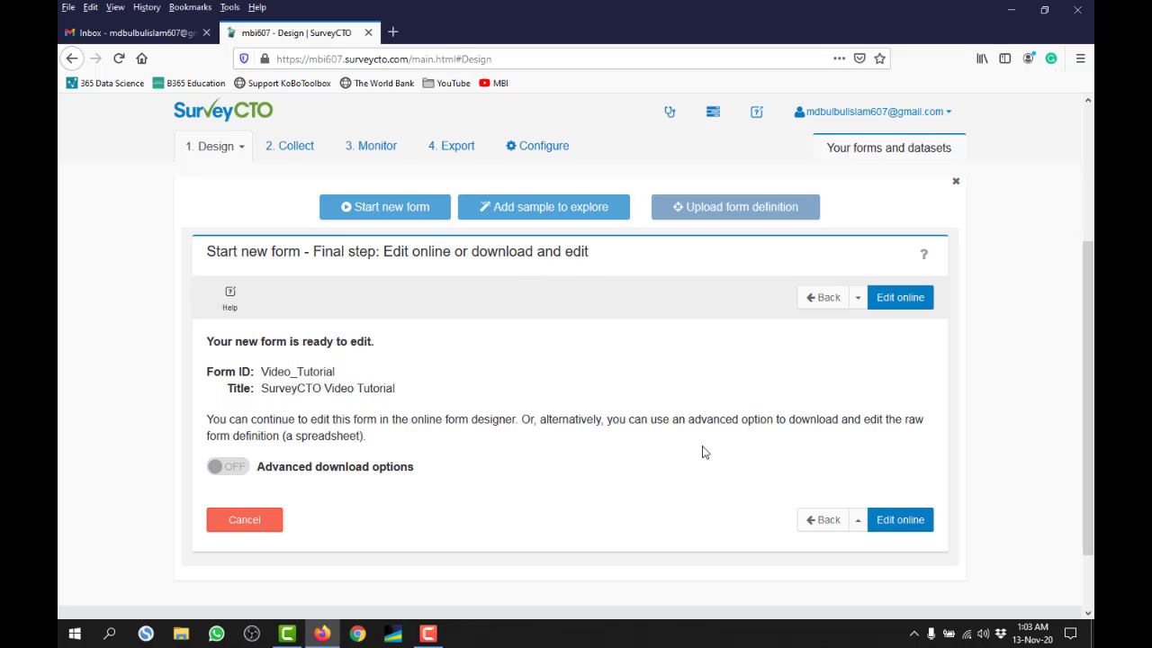
pyautogui.click(900, 520)
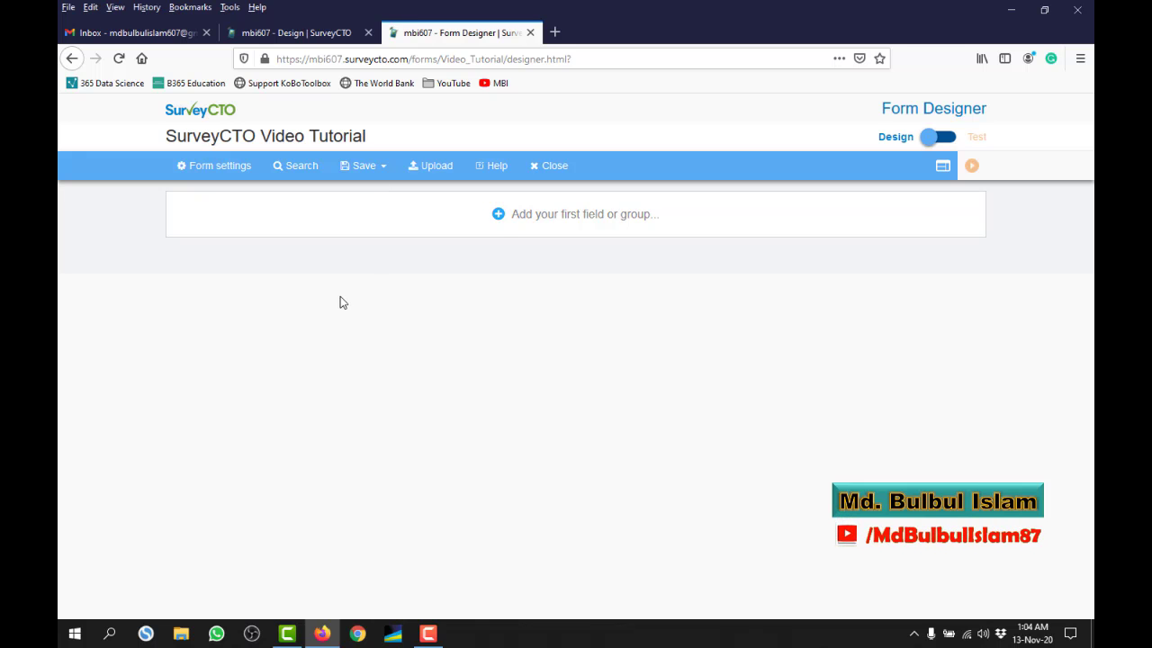
# - Look at the new form's entry in the forms list alongside its open form designer
pyautogui.click(333, 32)
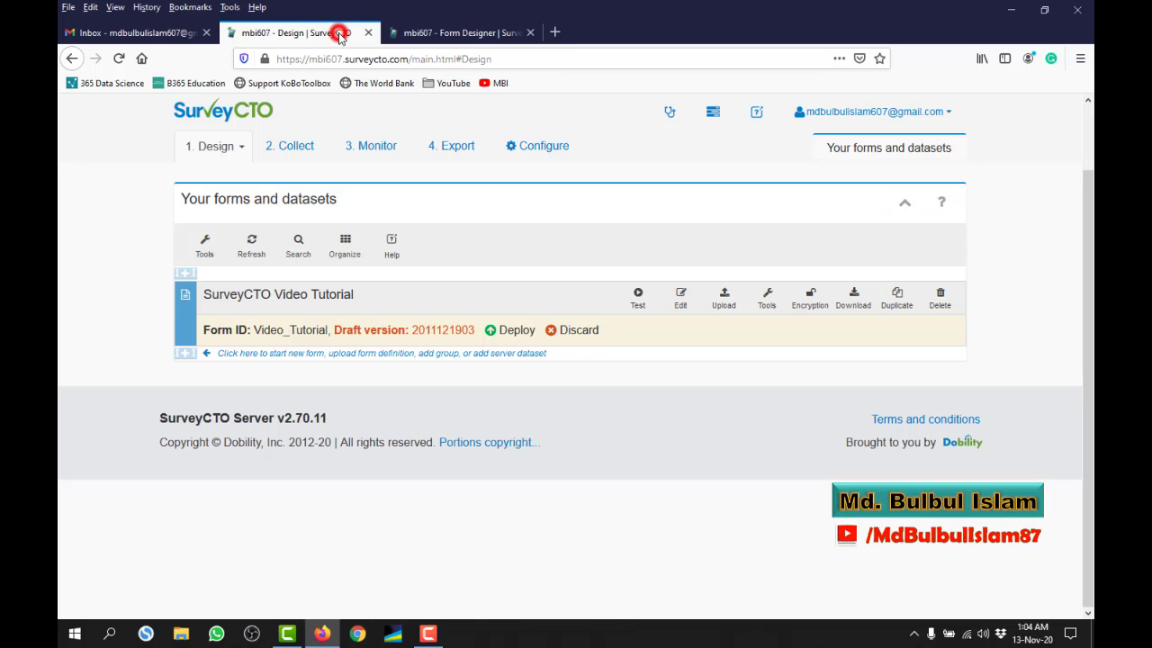
pyautogui.click(438, 31)
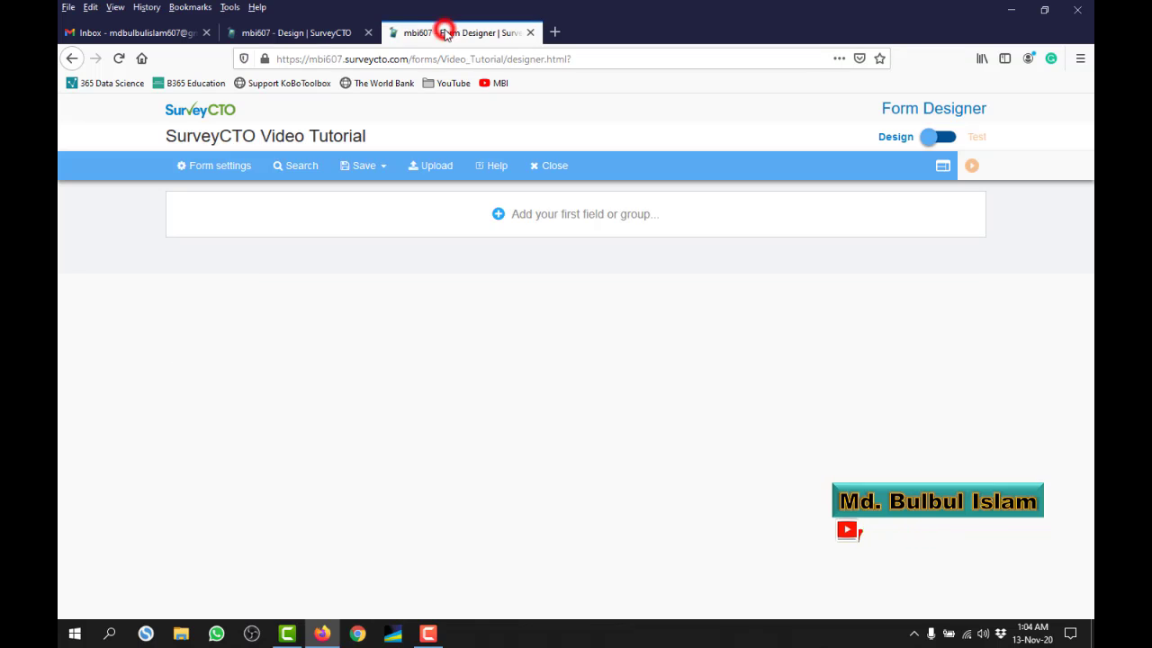
pyautogui.click(303, 32)
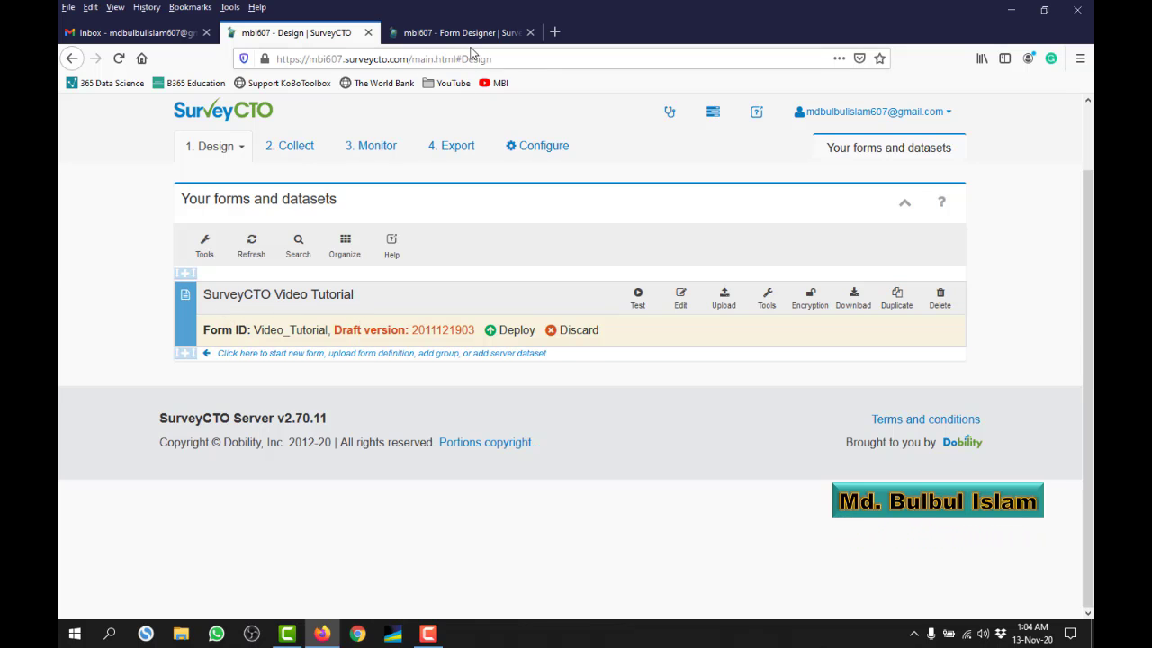
pyautogui.click(471, 33)
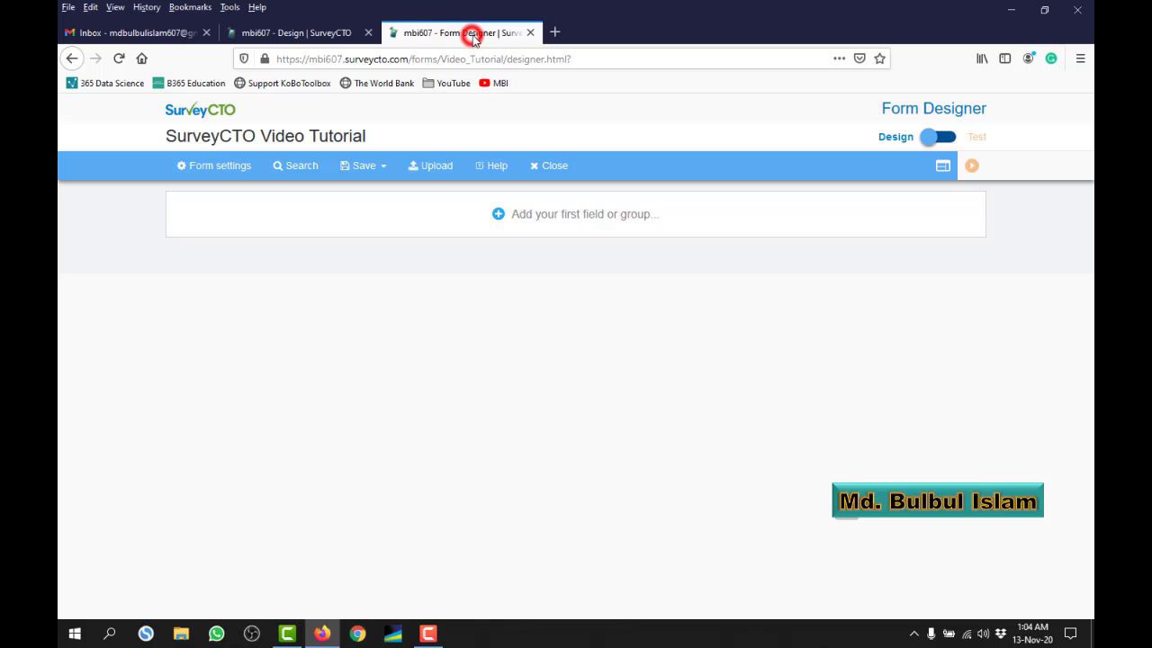
# - Close the form designer and reopen the SurveyCTO Video Tutorial form for editing from the forms list
pyautogui.click(531, 33)
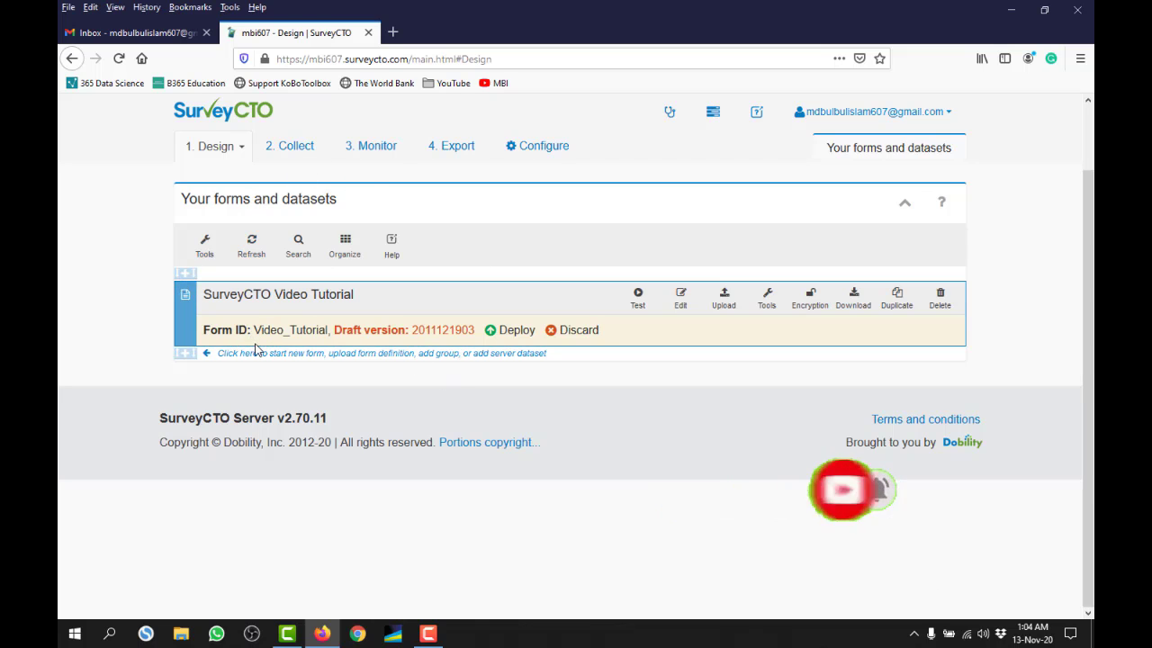
pyautogui.moveTo(260, 333); pyautogui.dragTo(332, 335)
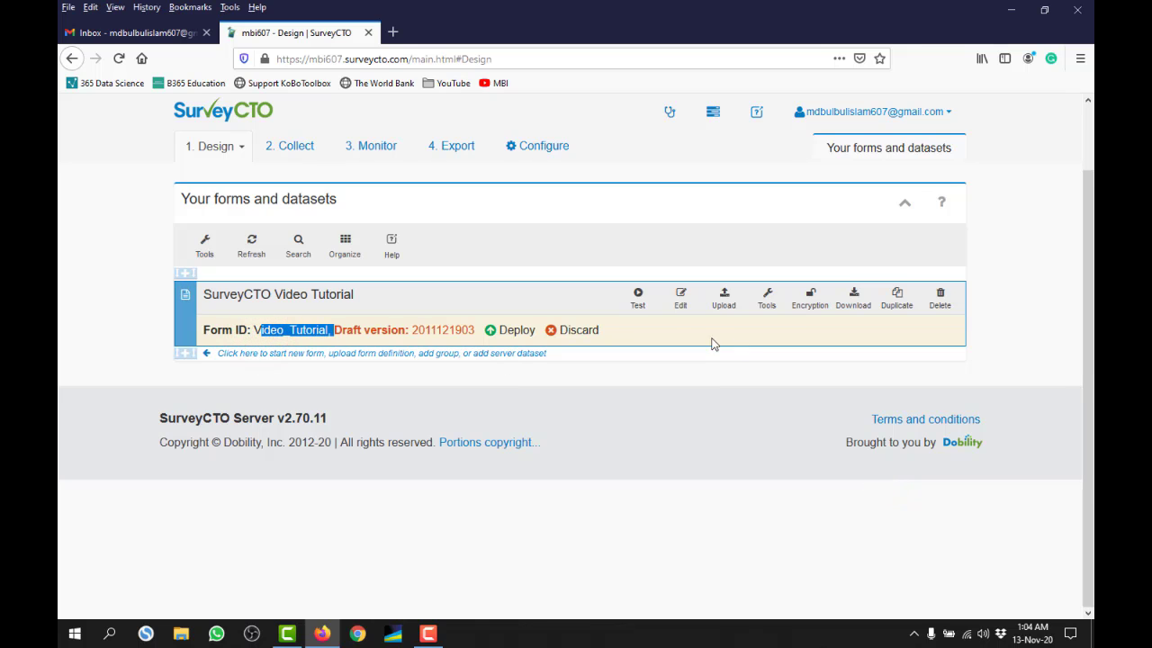
pyautogui.click(681, 302)
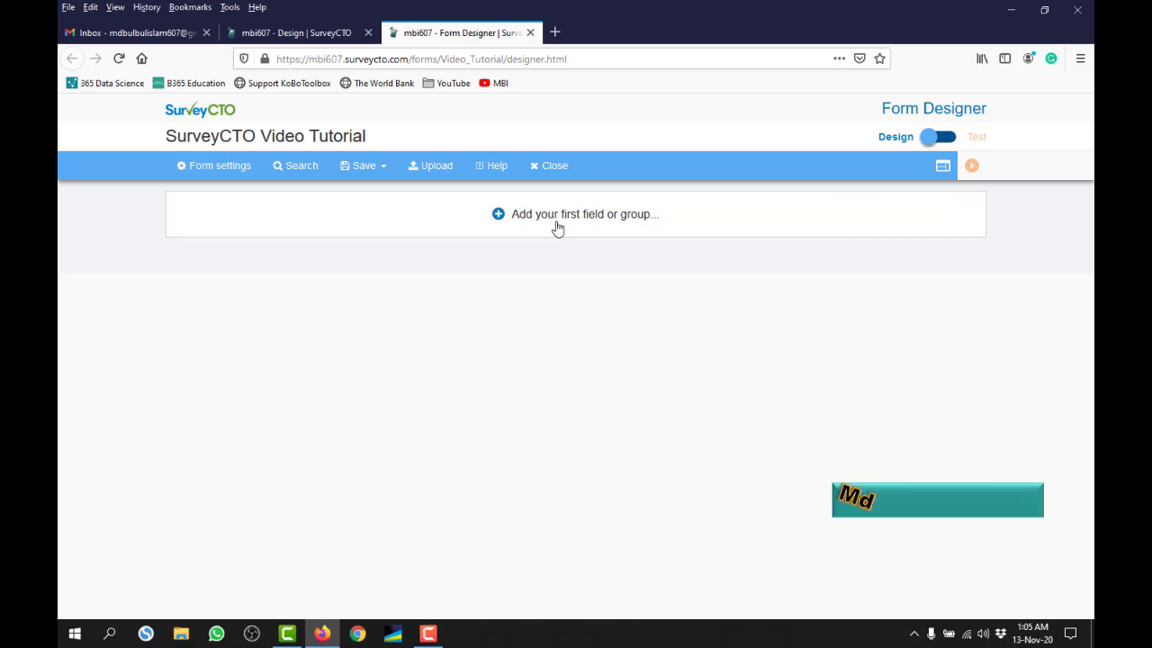
# - Return to the forms list and examine the design tools offered for the SurveyCTO Video Tutorial form
pyautogui.click(322, 32)
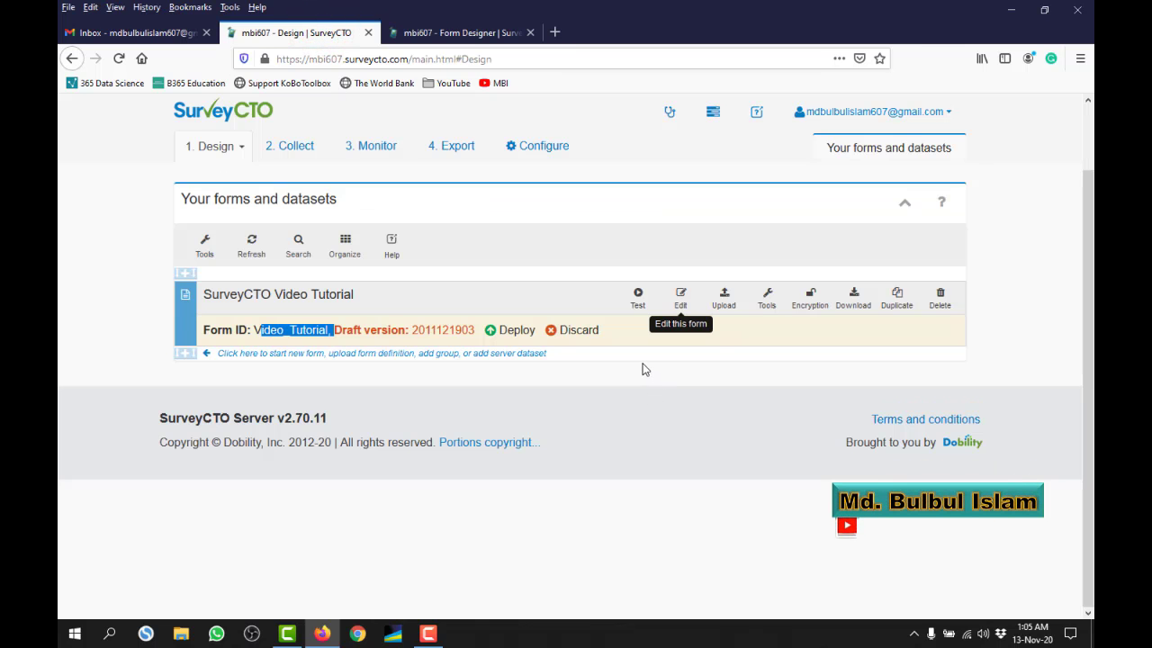
pyautogui.click(768, 299)
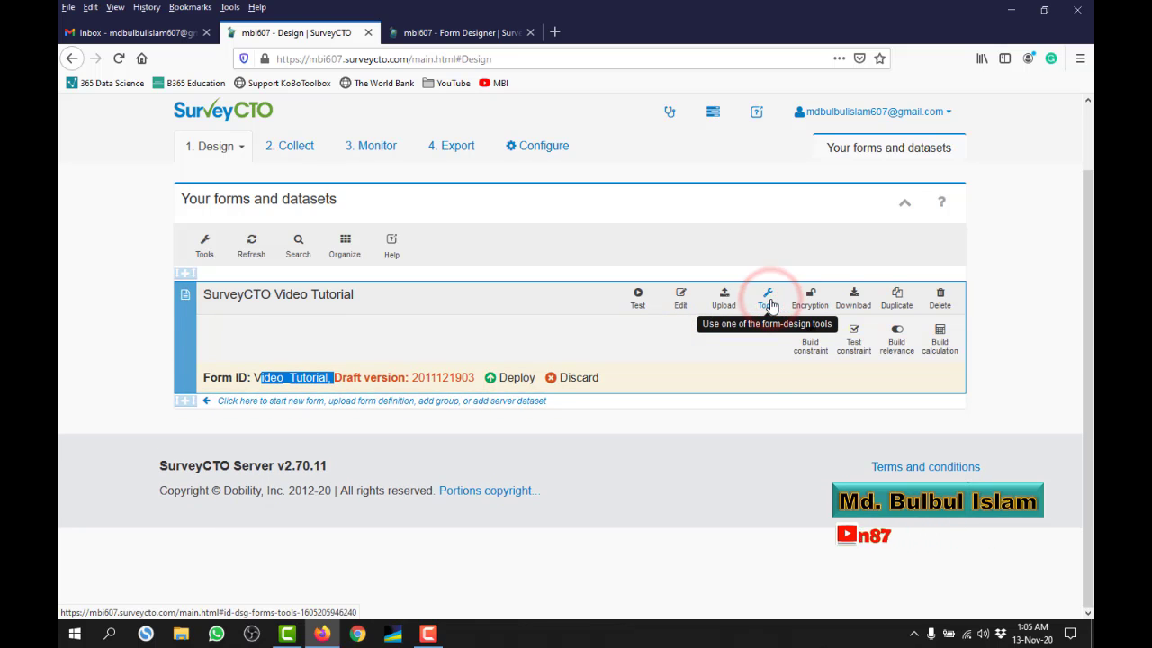
pyautogui.click(768, 299)
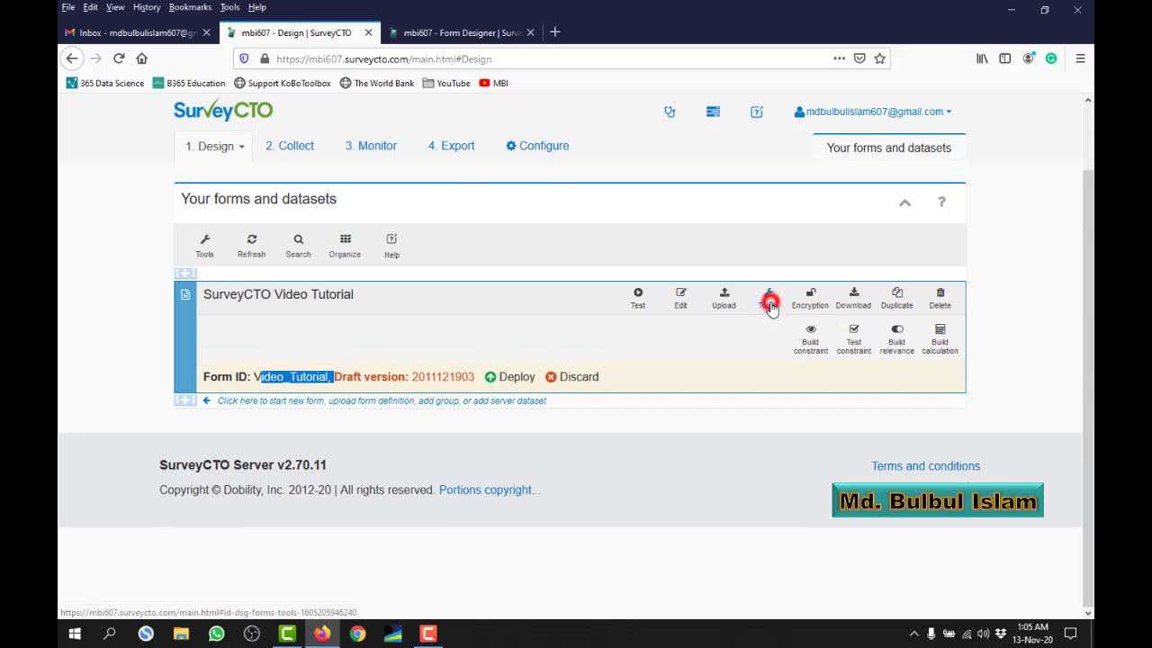
pyautogui.click(897, 303)
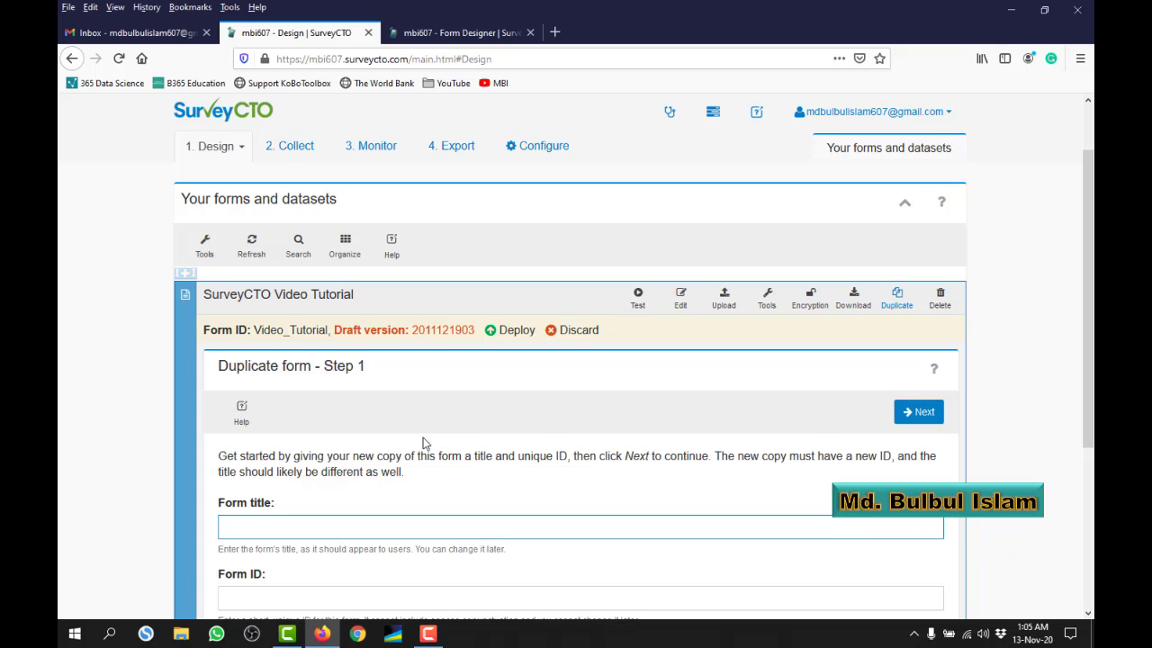
pyautogui.scroll(-3, 450, 562)
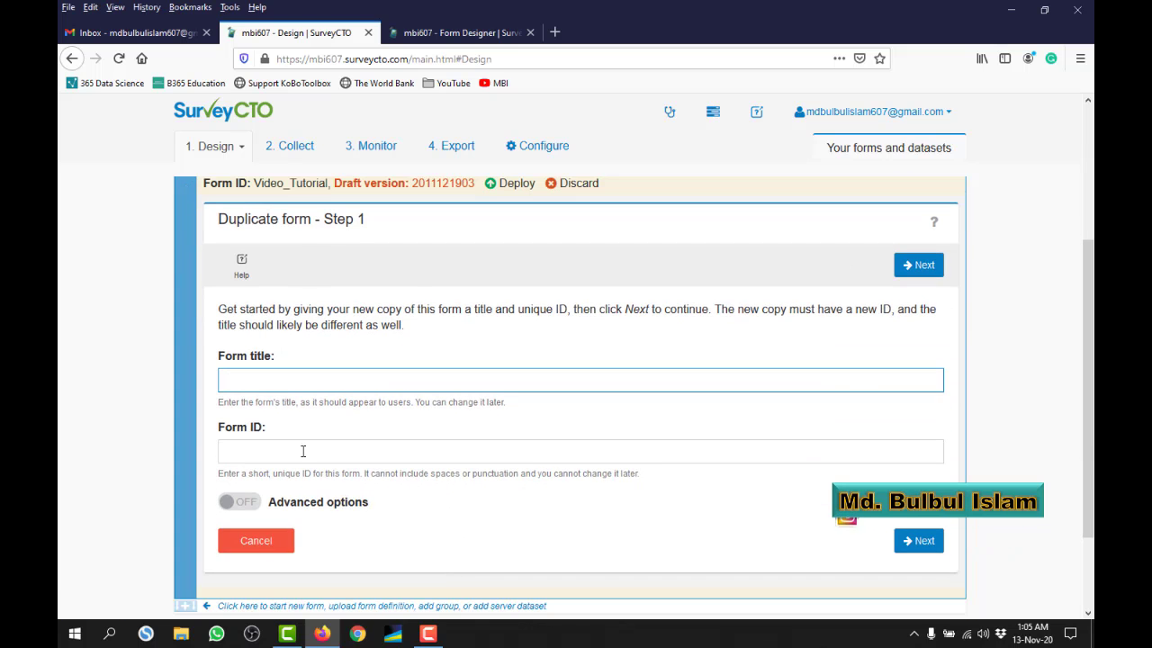
pyautogui.click(265, 548)
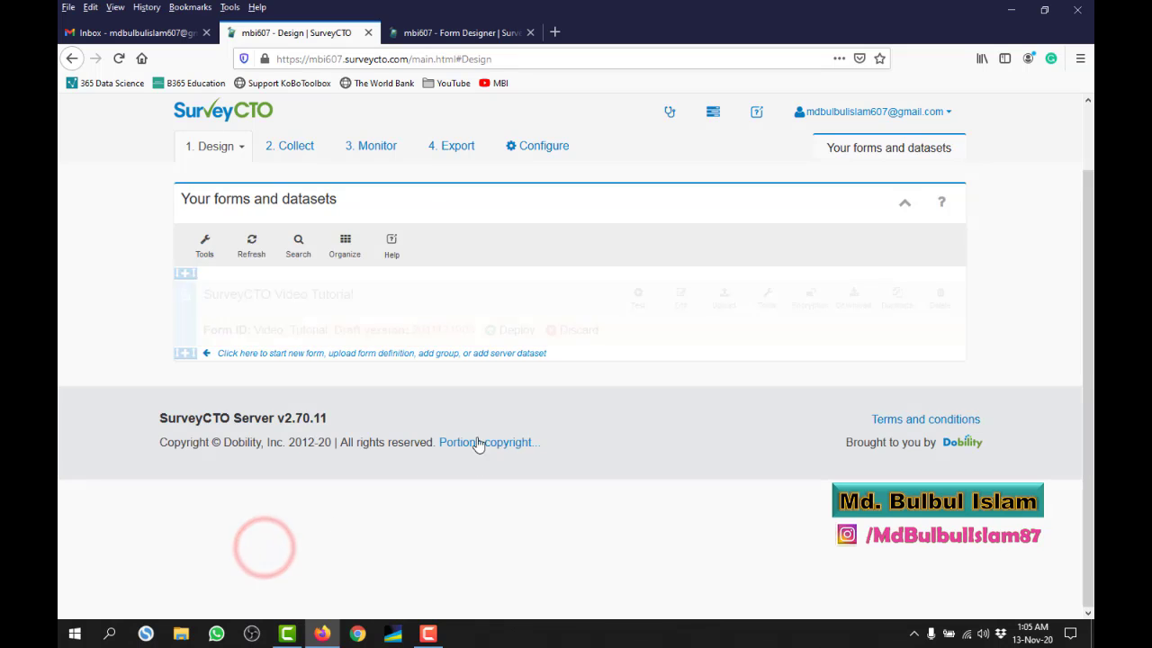